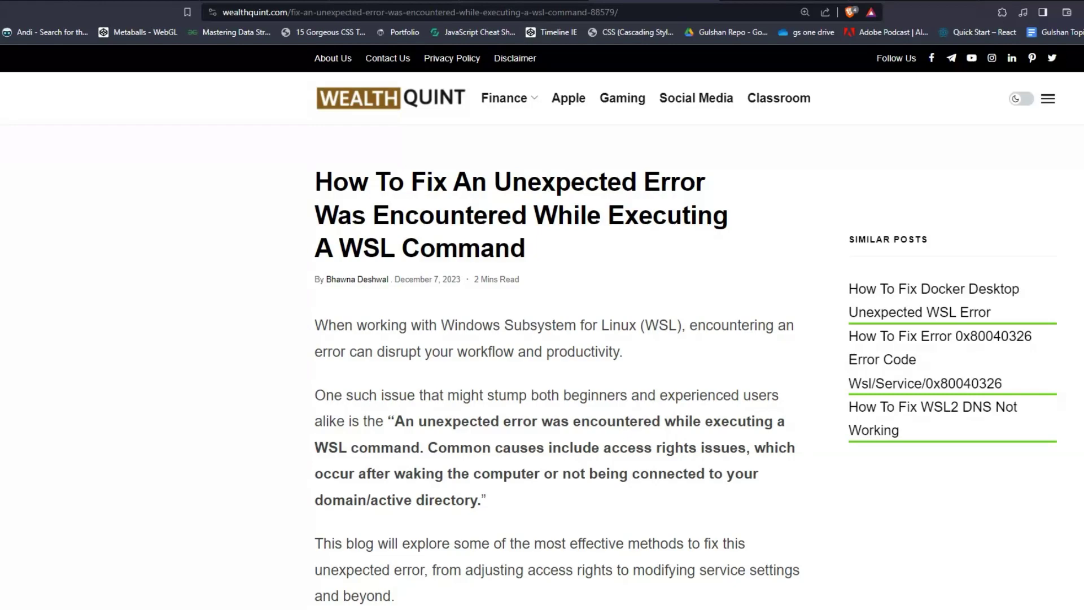
scroll(542, 339, down, 5)
scroll(542, 339, down, 5)
scroll(543, 339, down, 3)
scroll(542, 338, down, 2)
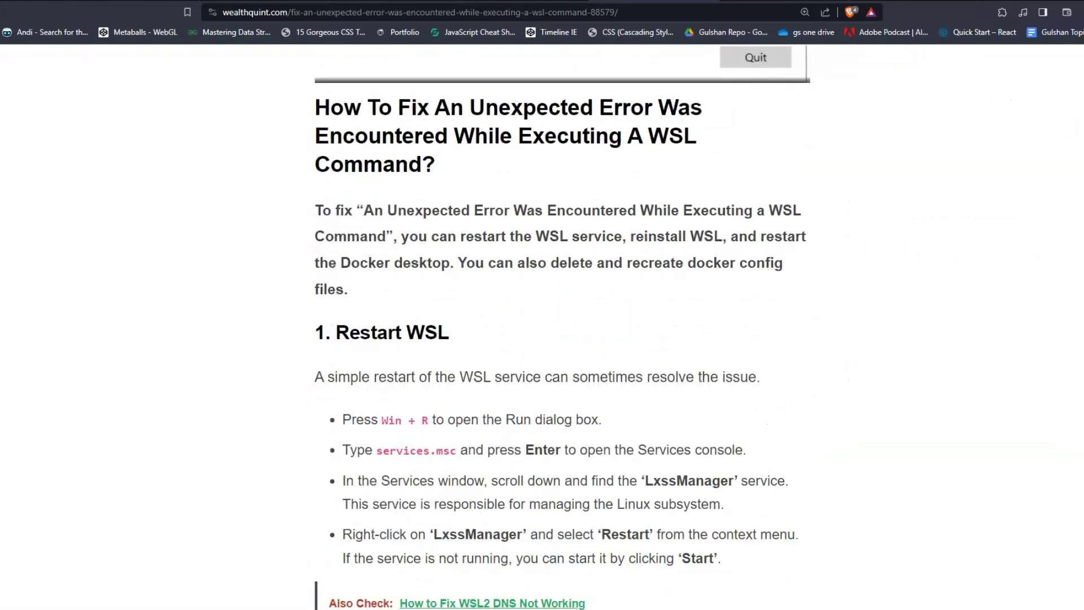
scroll(542, 339, down, 2)
scroll(542, 338, down, 1)
scroll(543, 338, down, 2)
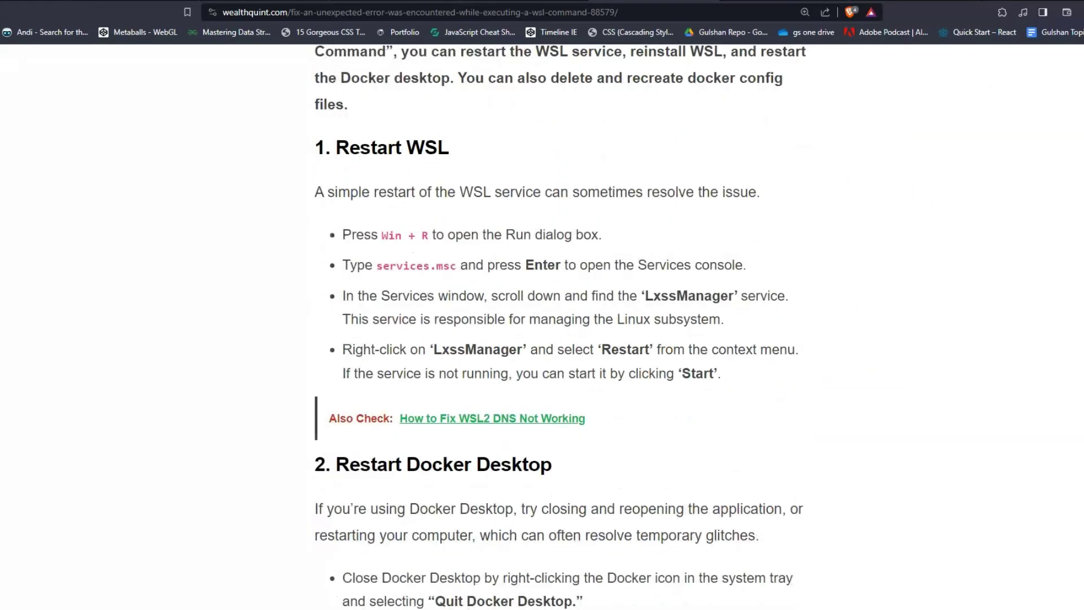
scroll(542, 339, down, 1)
scroll(542, 339, down, 1)
scroll(542, 339, up, 1)
scroll(543, 339, up, 1)
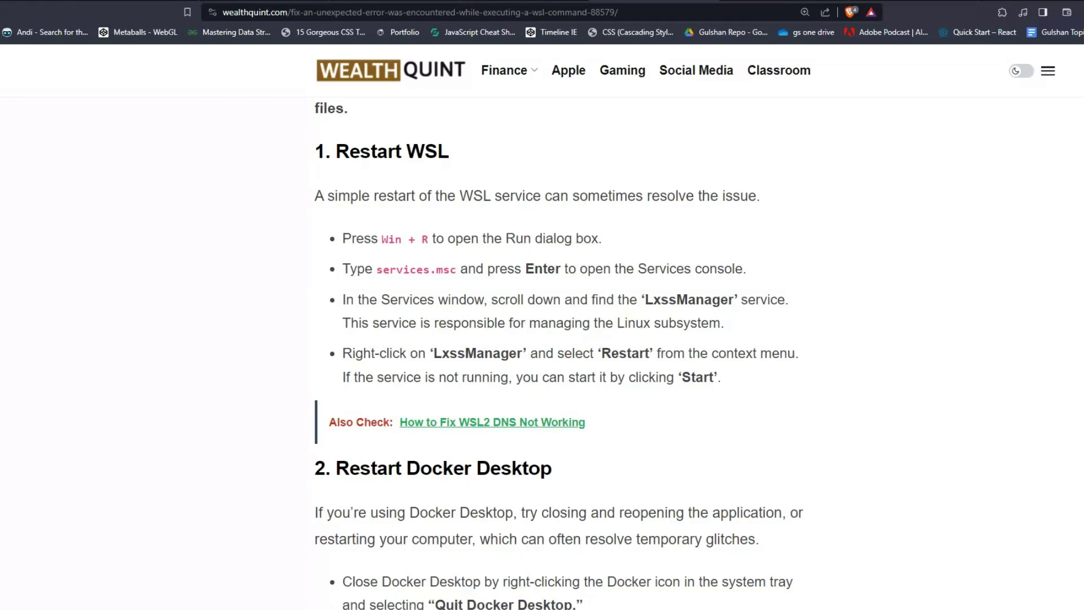
scroll(542, 338, down, 2)
scroll(542, 339, down, 2)
scroll(542, 339, down, 1)
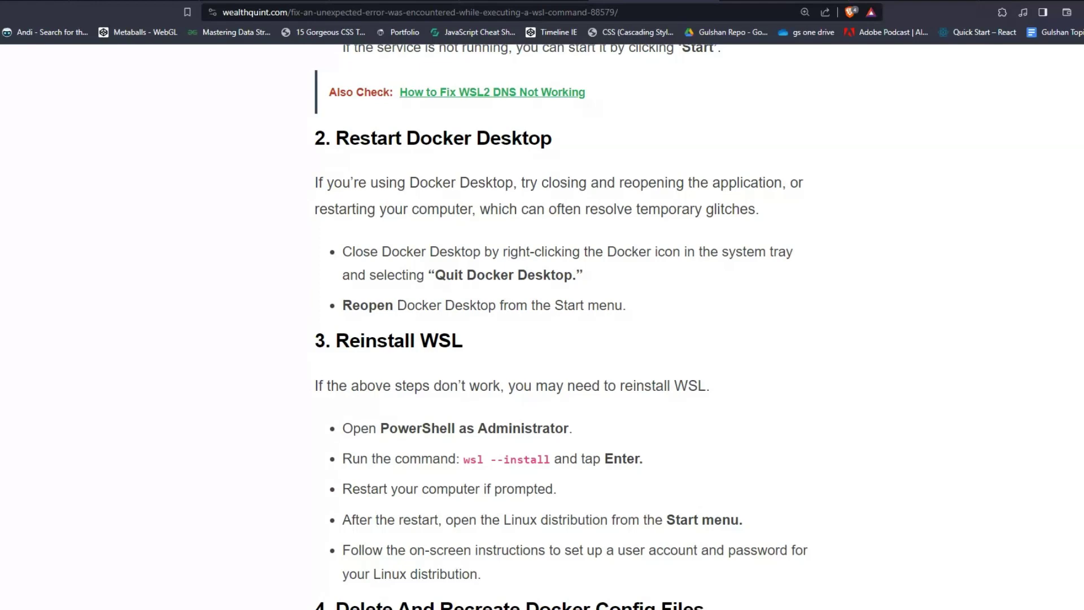
scroll(542, 339, down, 2)
scroll(542, 339, down, 2)
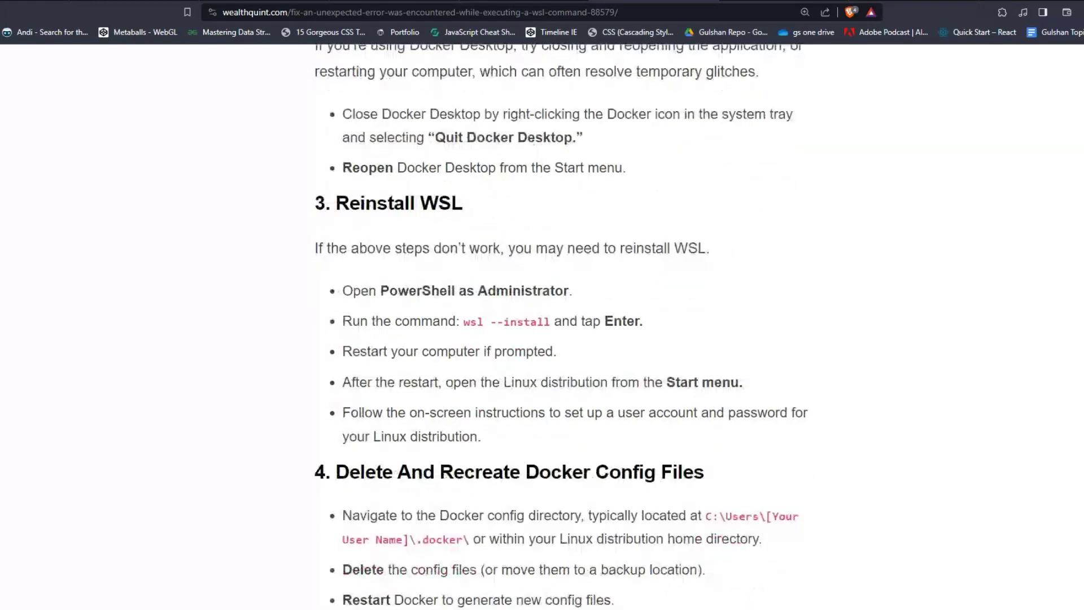
scroll(542, 338, down, 1)
scroll(542, 339, down, 1)
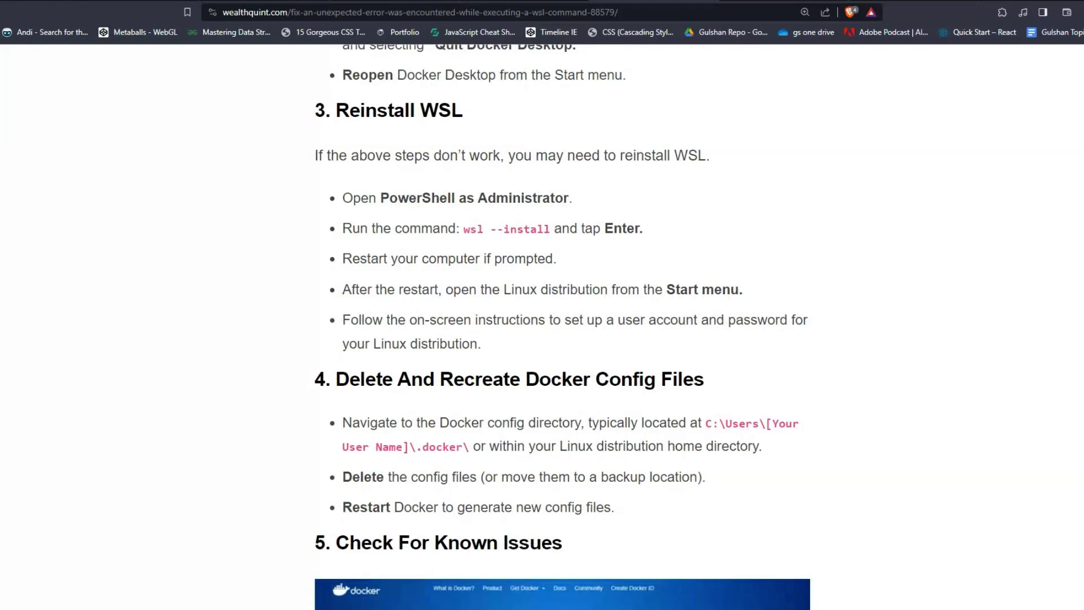
scroll(542, 339, down, 1)
scroll(543, 338, down, 1)
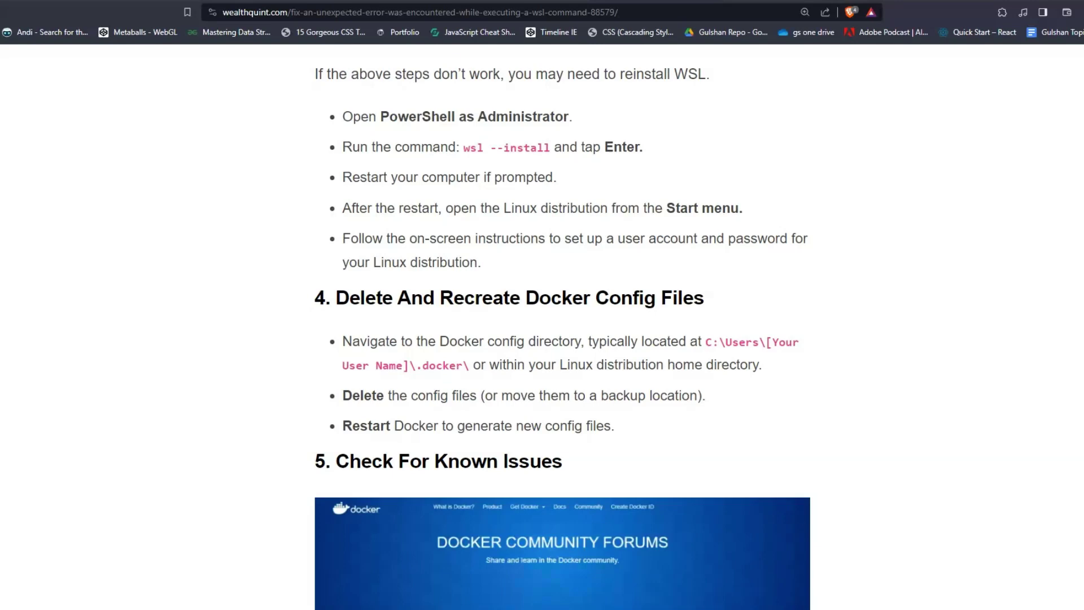
scroll(562, 339, down, 2)
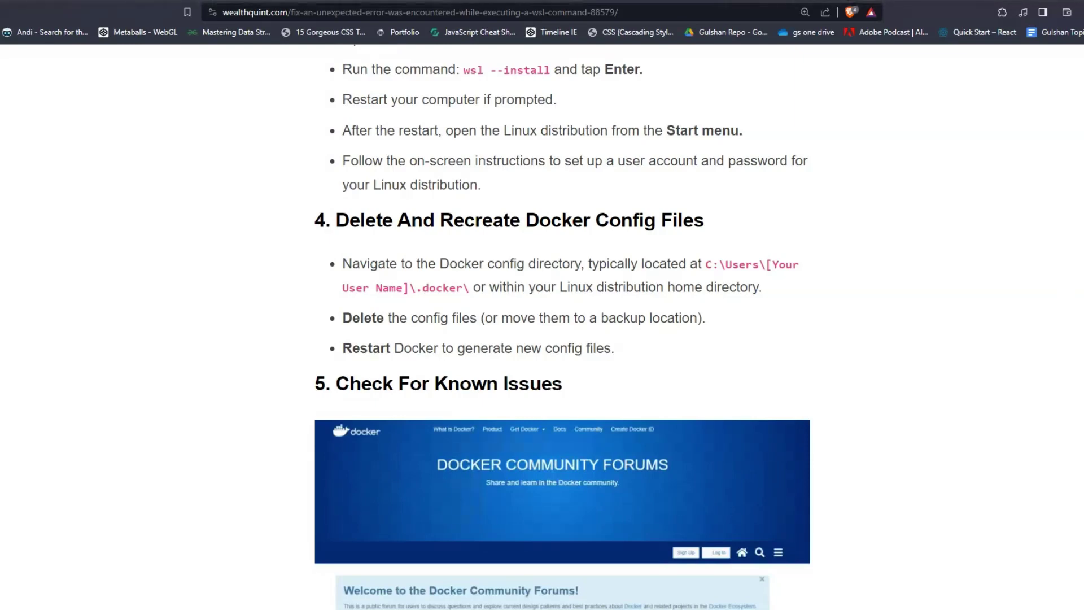
scroll(543, 339, down, 2)
scroll(542, 339, down, 1)
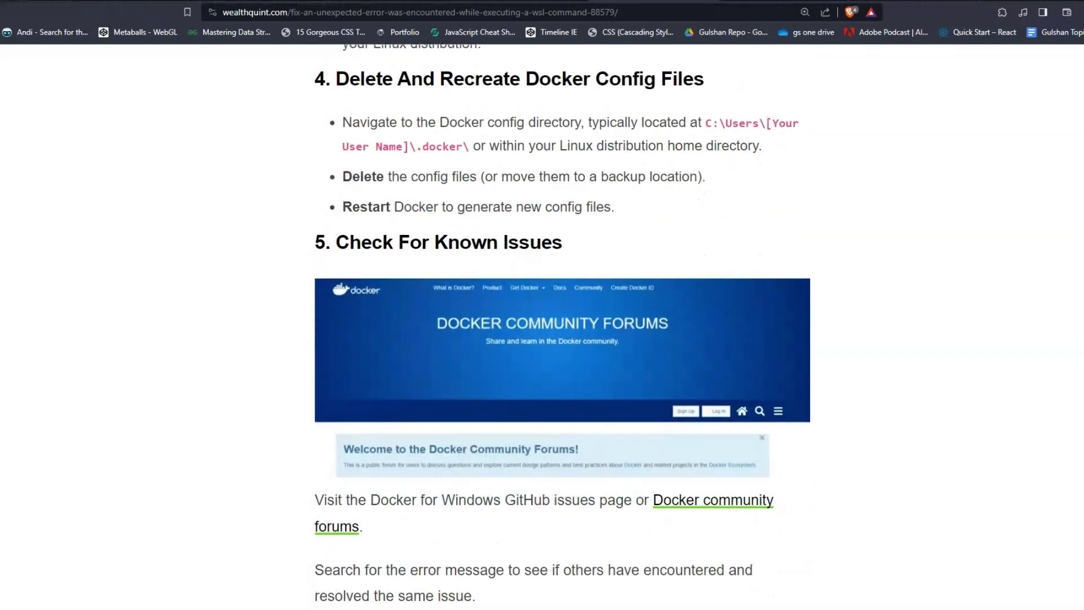
scroll(542, 339, down, 1)
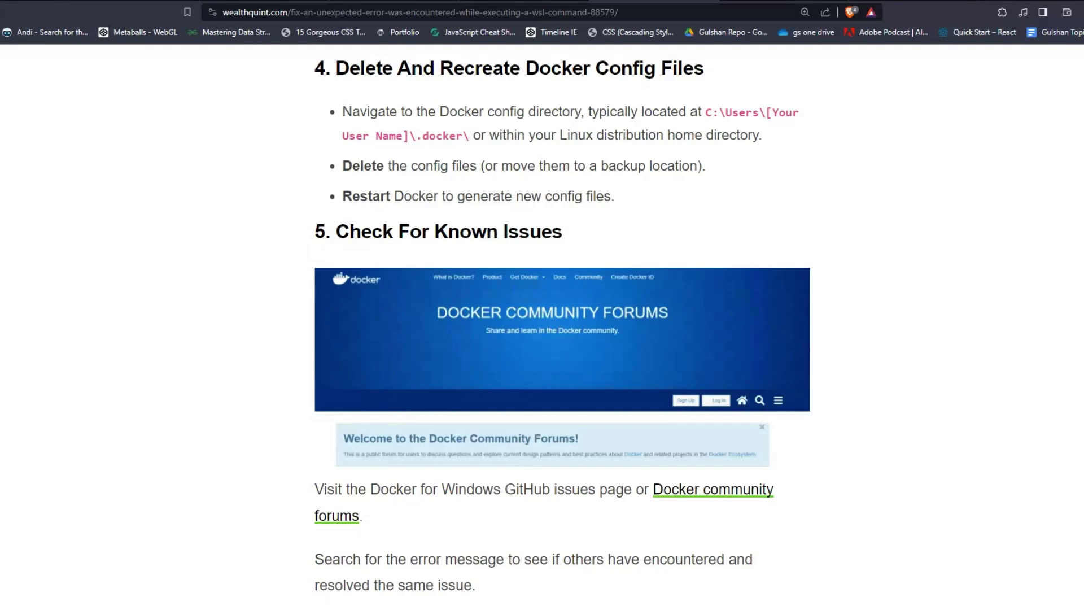
scroll(542, 339, down, 3)
scroll(542, 339, down, 2)
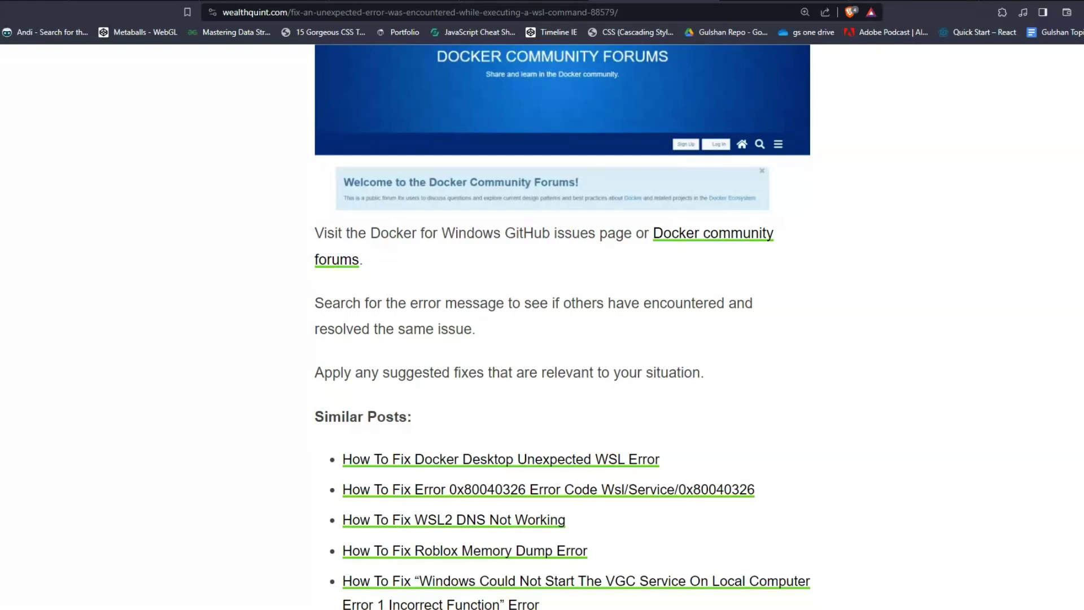
scroll(542, 339, up, 10)
scroll(542, 338, up, 10)
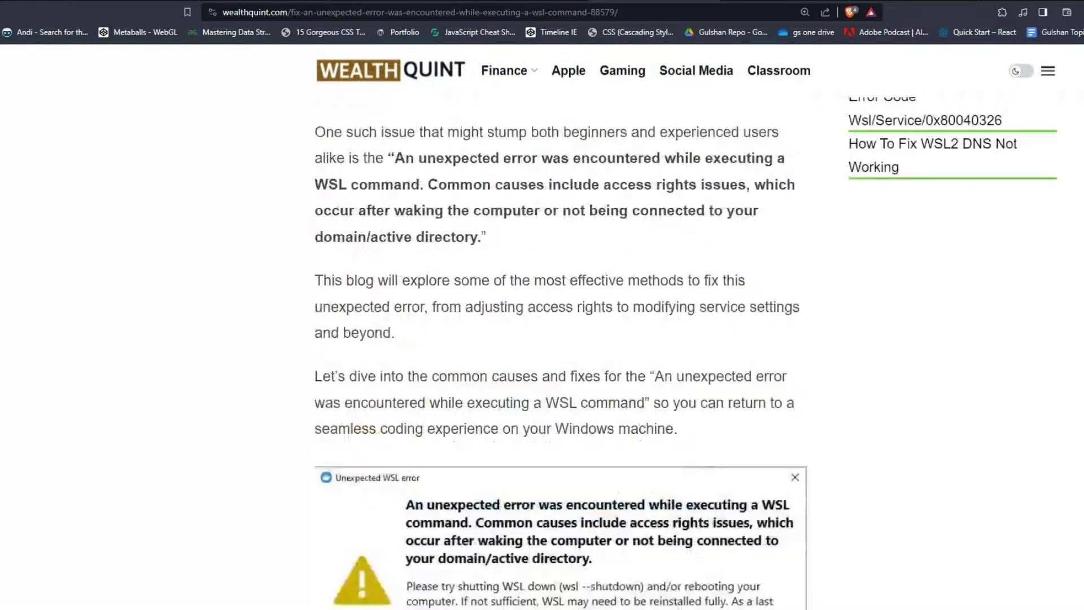
scroll(543, 339, up, 8)
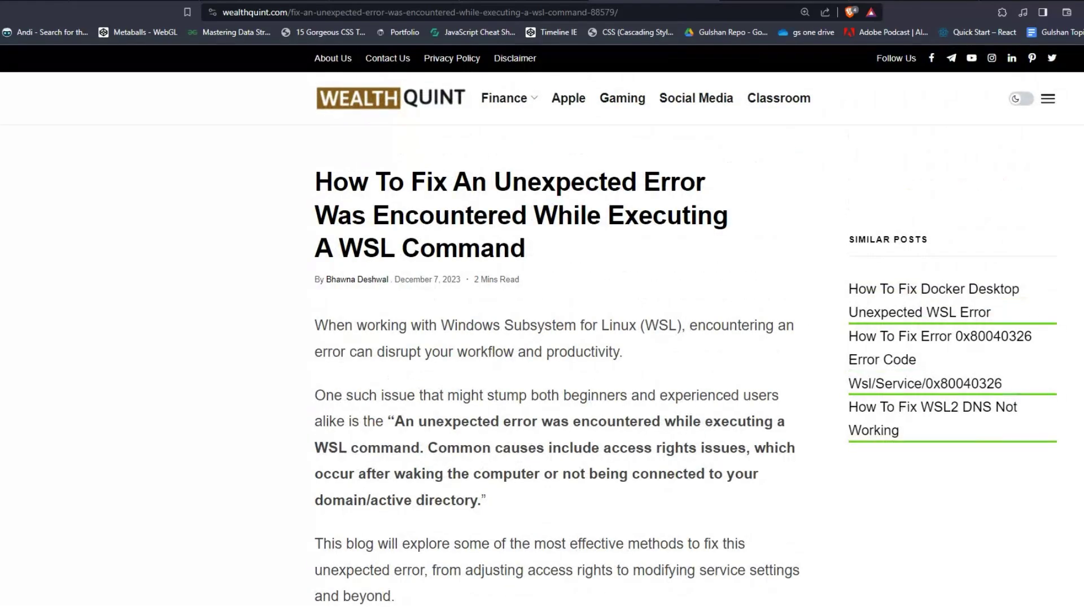